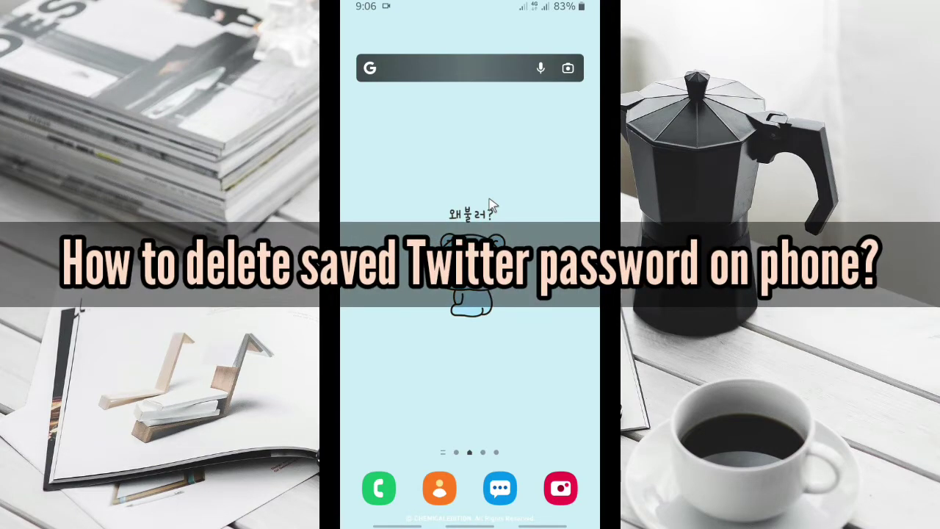
- Swipe to the home screen page whose app grid shows YouTube, Chrome and Settings
{"action": "left_click_drag", "start_coordinate": [492, 206], "coordinate": [411, 206]}
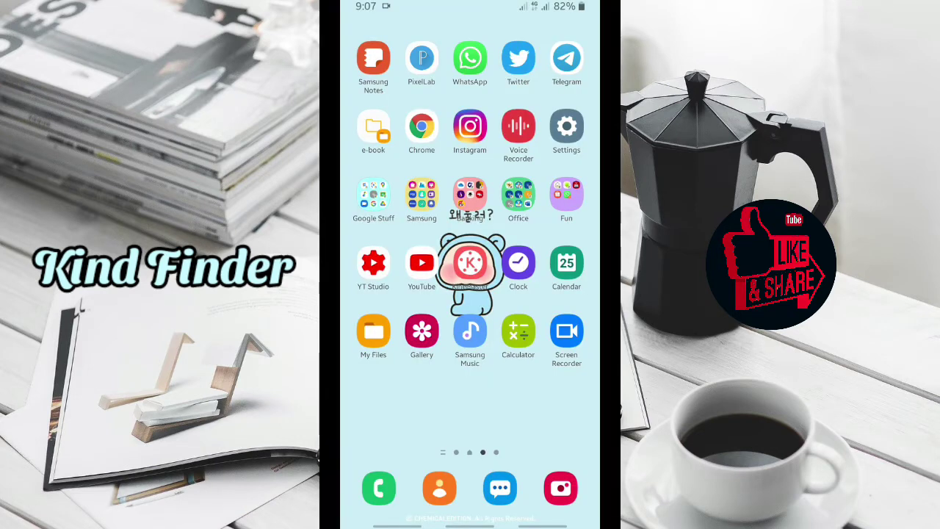
- Launch Settings and go to its Privacy page
{"action": "left_click", "coordinate": [567, 126]}
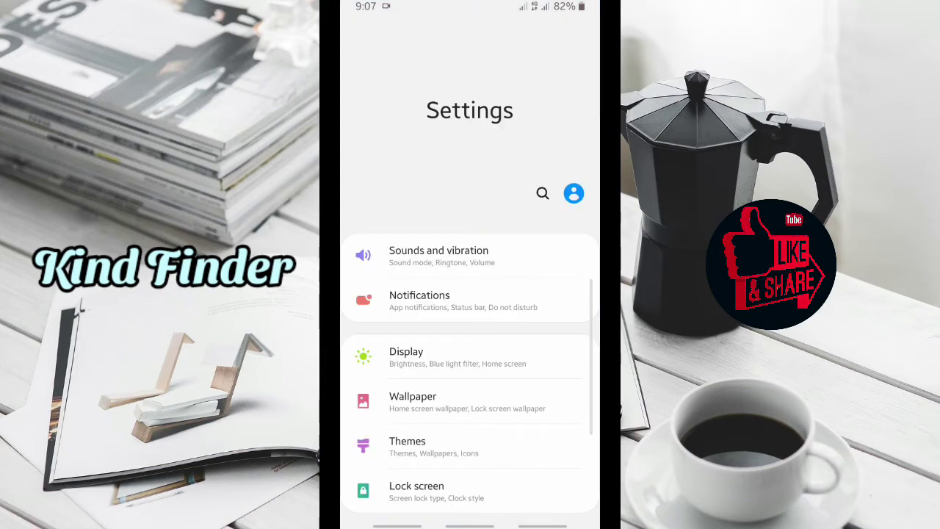
{"action": "scroll", "coordinate": [443, 269], "scroll_direction": "down", "scroll_amount": 5}
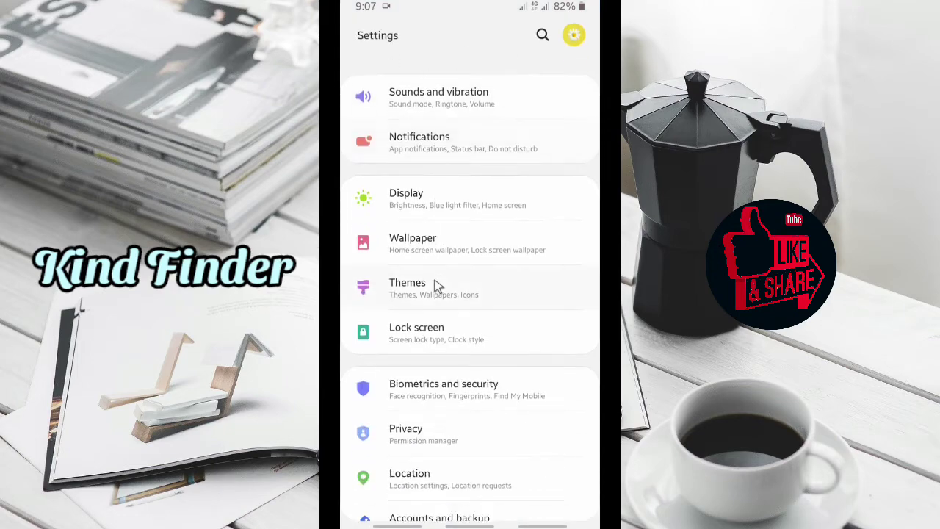
{"action": "scroll", "coordinate": [441, 286], "scroll_direction": "down", "scroll_amount": 1}
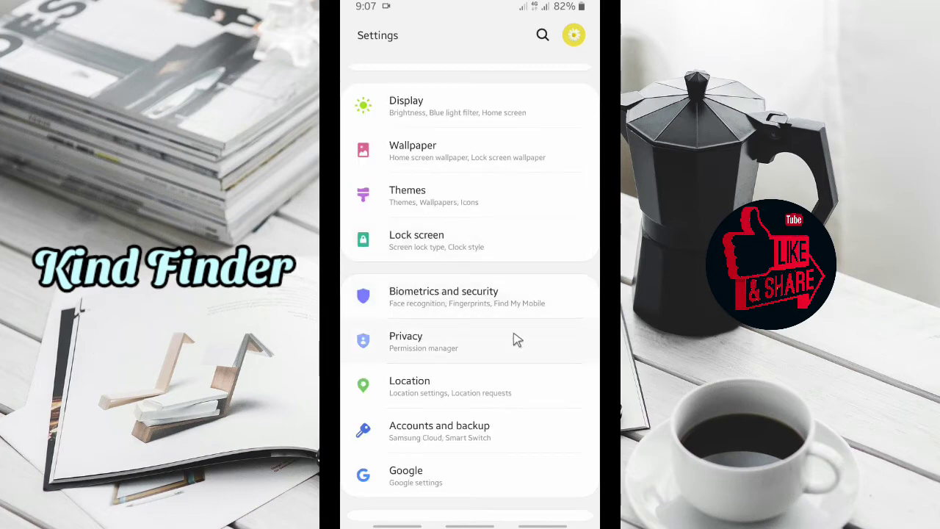
{"action": "scroll", "coordinate": [451, 352], "scroll_direction": "up", "scroll_amount": 1}
{"action": "left_click", "coordinate": [448, 362]}
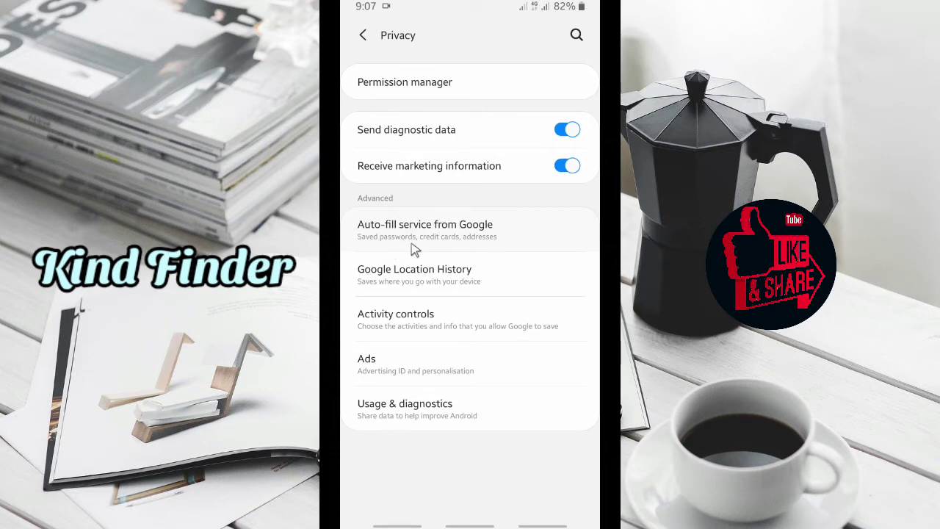
- Switch on Auto-fill with Google, dismissing the account prompt without changing account
{"action": "left_click", "coordinate": [521, 244]}
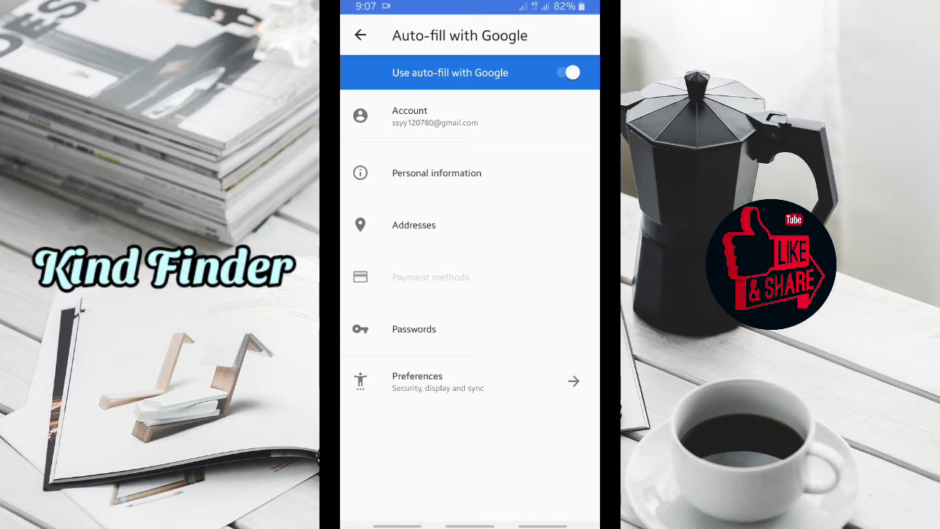
{"action": "left_click", "coordinate": [503, 119]}
{"action": "left_click", "coordinate": [491, 133]}
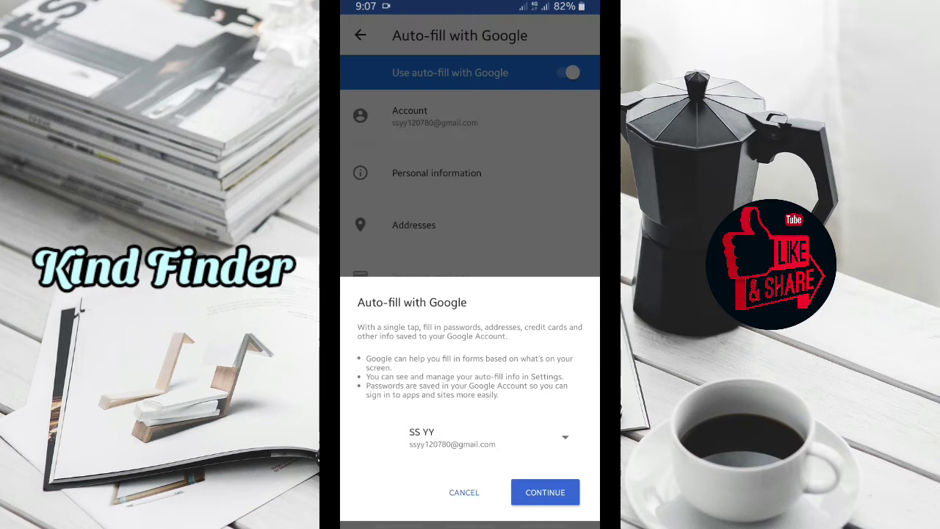
{"action": "left_click", "coordinate": [565, 436]}
{"action": "left_click", "coordinate": [453, 437]}
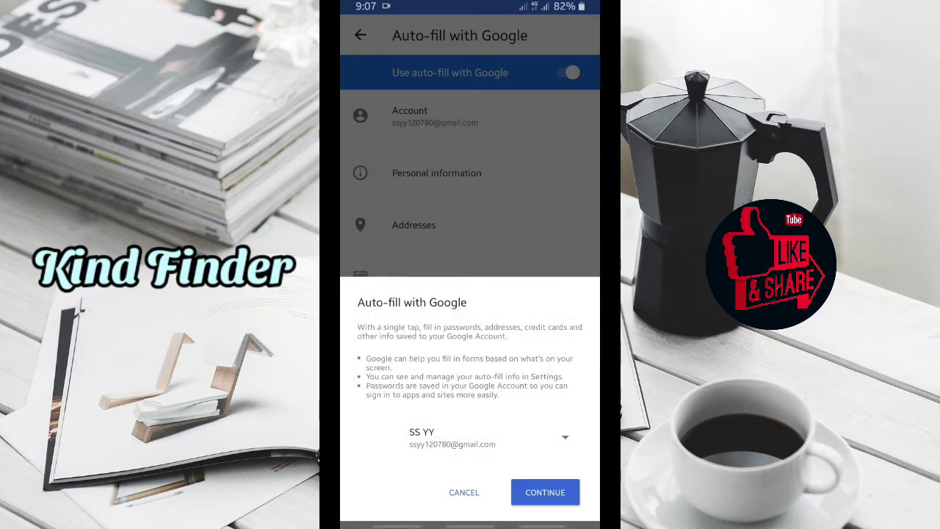
{"action": "left_click", "coordinate": [470, 437]}
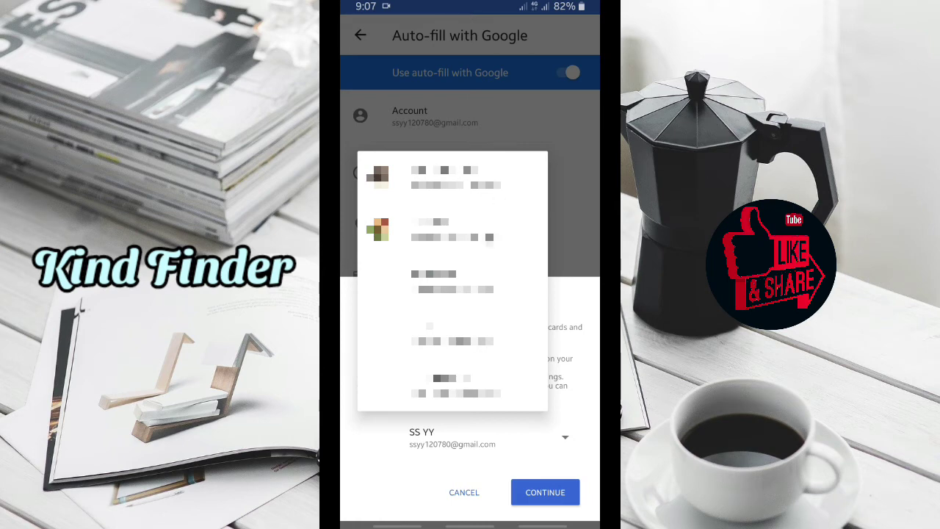
{"action": "left_click", "coordinate": [573, 238]}
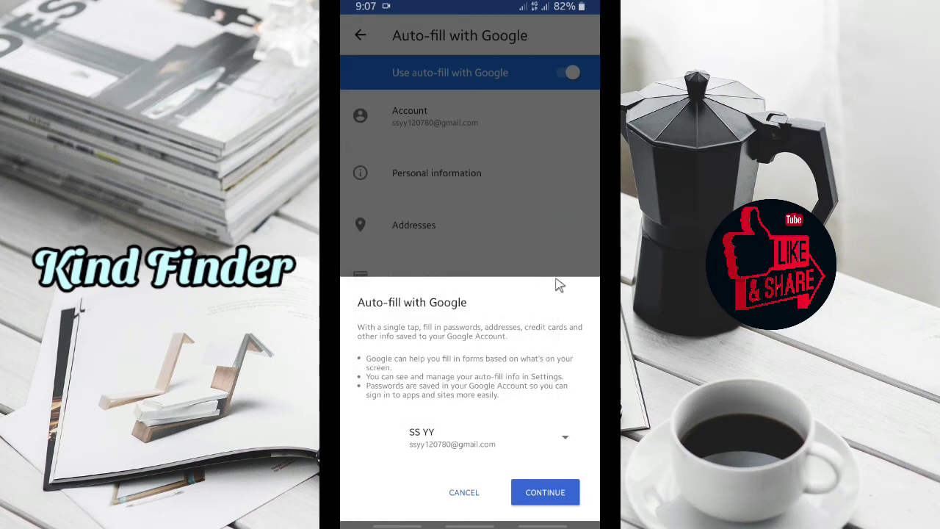
{"action": "left_click", "coordinate": [533, 250]}
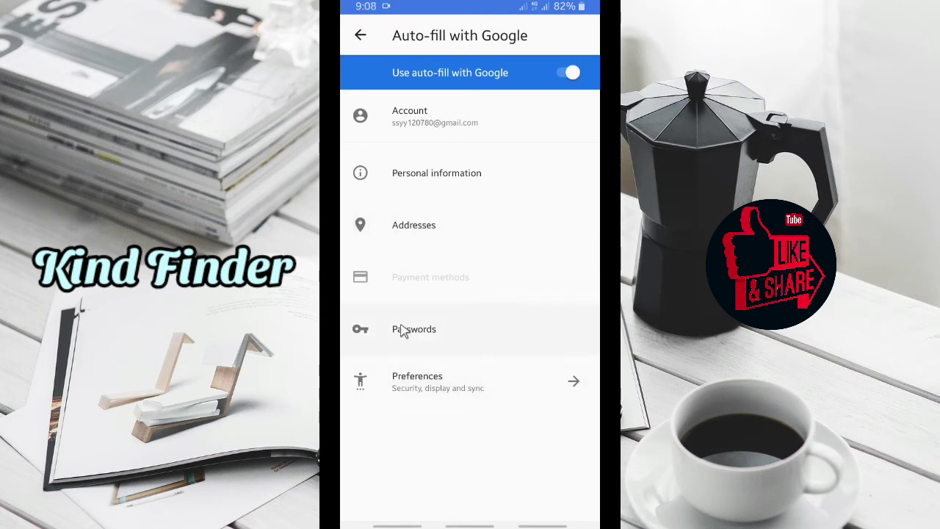
- Go to Passwords and the twitter.com entry with its two mobile.twitter.com logins
{"action": "left_click", "coordinate": [476, 324]}
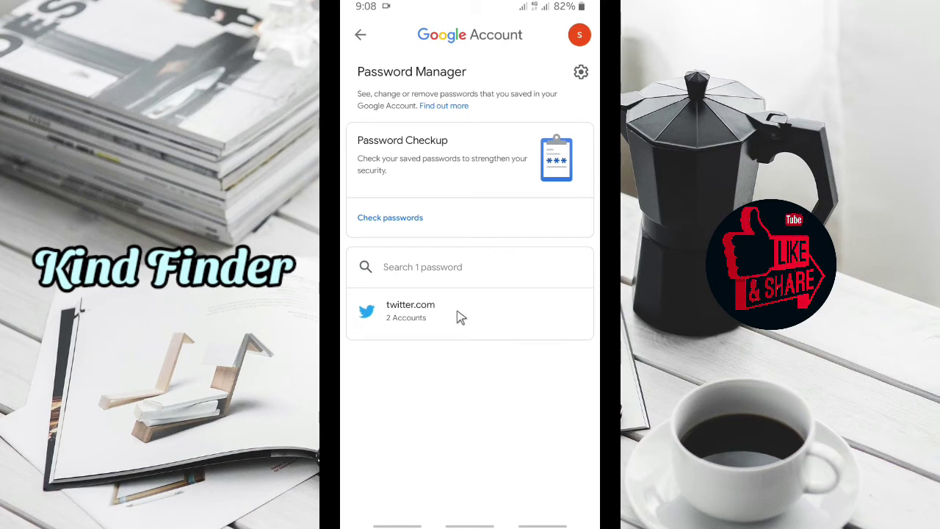
{"action": "left_click", "coordinate": [460, 316]}
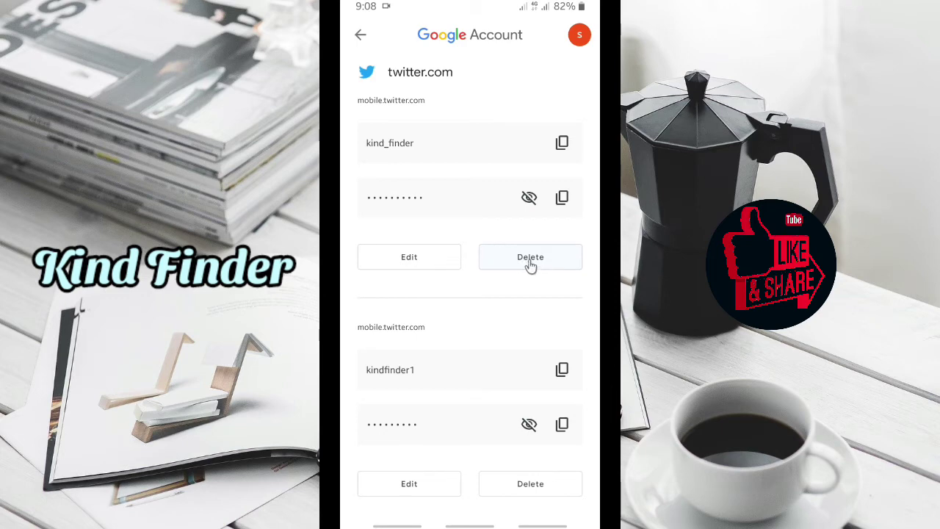
- Delete the first and then the second twitter.com login, confirming each deletion
{"action": "left_click", "coordinate": [529, 266]}
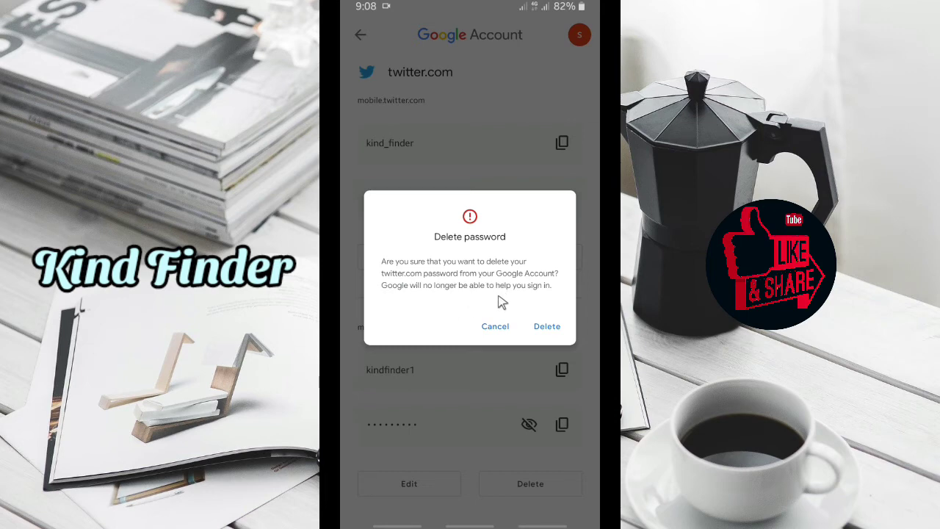
{"action": "left_click", "coordinate": [544, 327]}
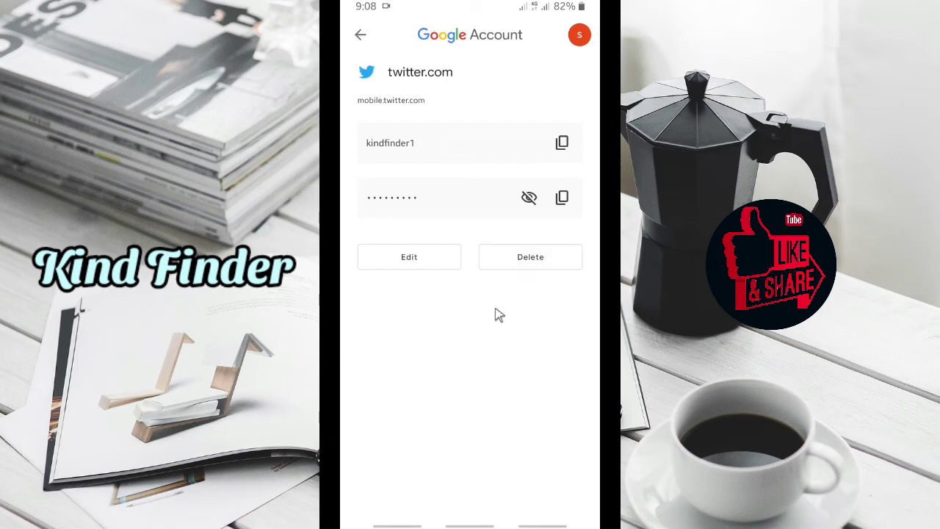
{"action": "left_click", "coordinate": [541, 262]}
{"action": "left_click", "coordinate": [549, 327]}
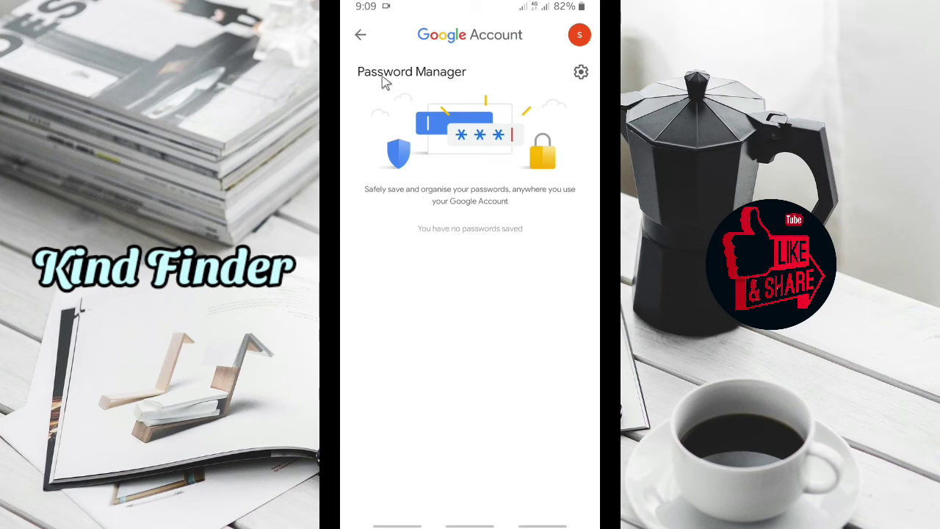
- Back out through Auto-fill, Privacy and Settings to the phone's main home screen page
{"action": "left_click", "coordinate": [361, 36]}
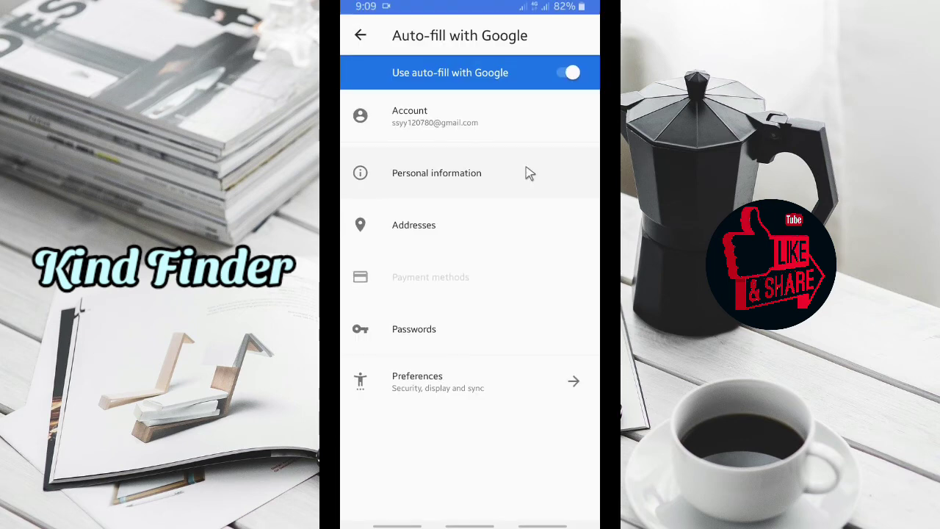
{"action": "left_click", "coordinate": [361, 37]}
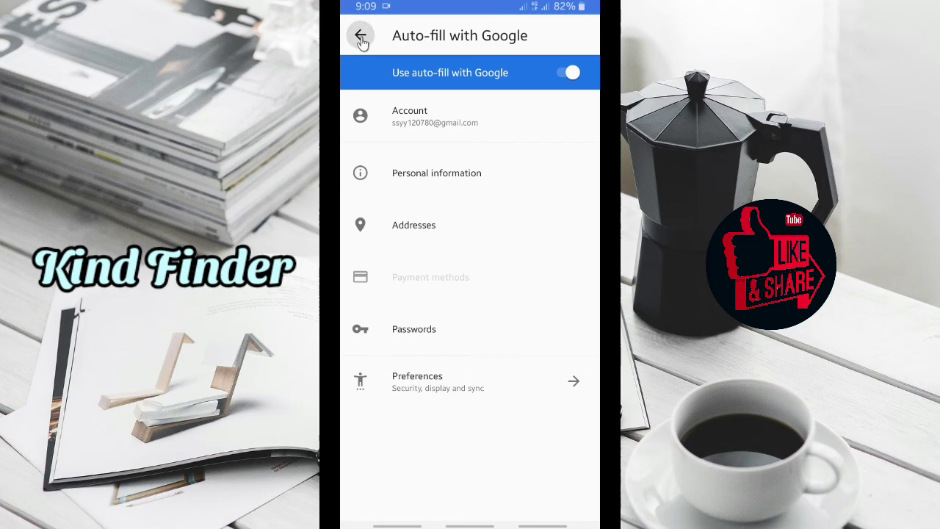
{"action": "left_click", "coordinate": [362, 37]}
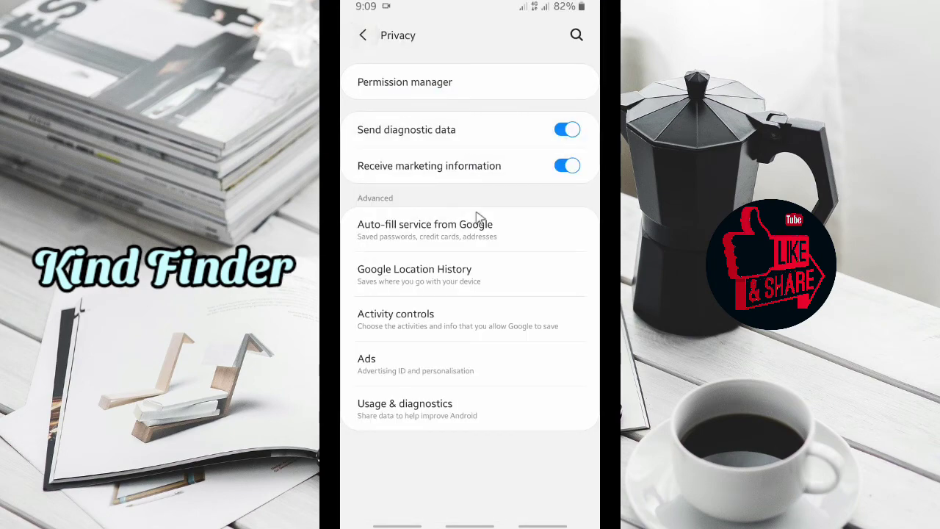
{"action": "middle_click", "coordinate": [475, 411]}
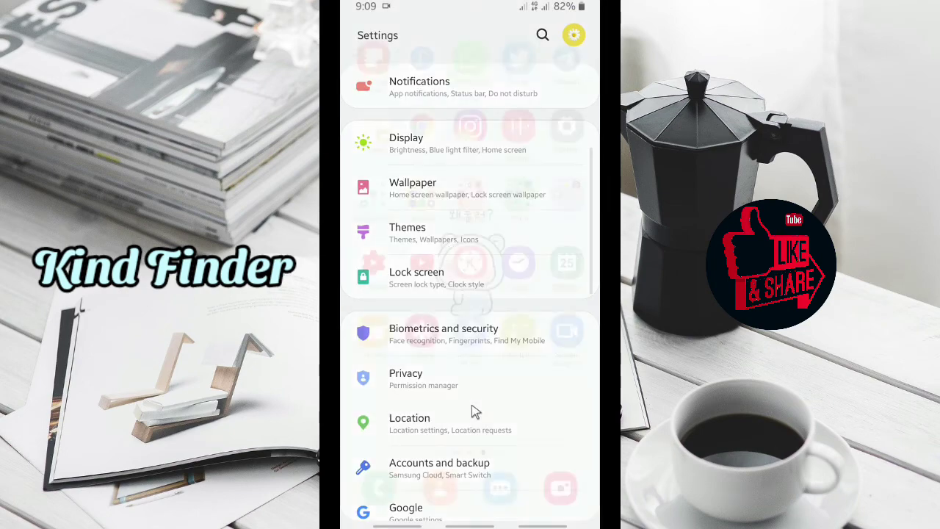
{"action": "middle_click", "coordinate": [471, 396]}
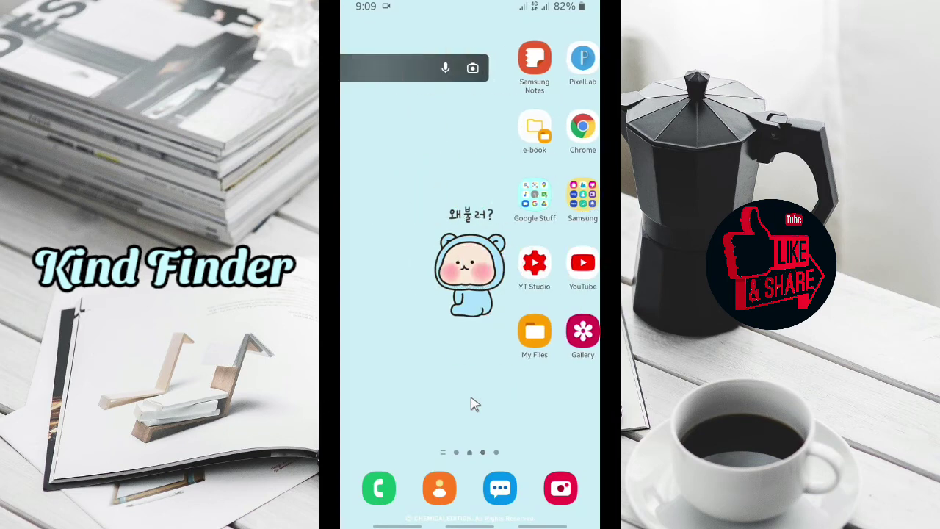